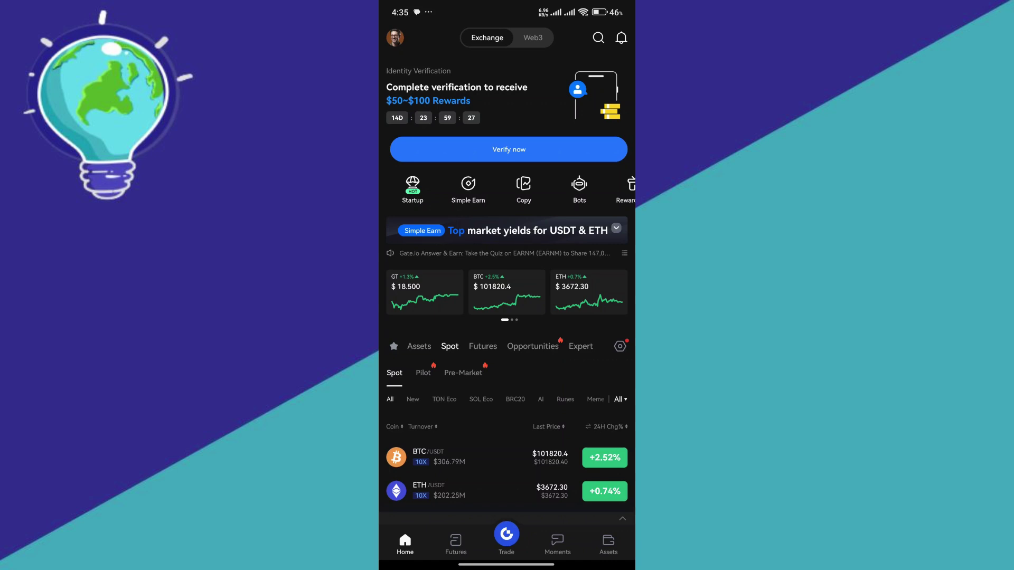
- Go through the profile avatar, Profile and Settings and Security to start Google Authenticator setup
{"action": "left_click", "coordinate": [395, 37]}
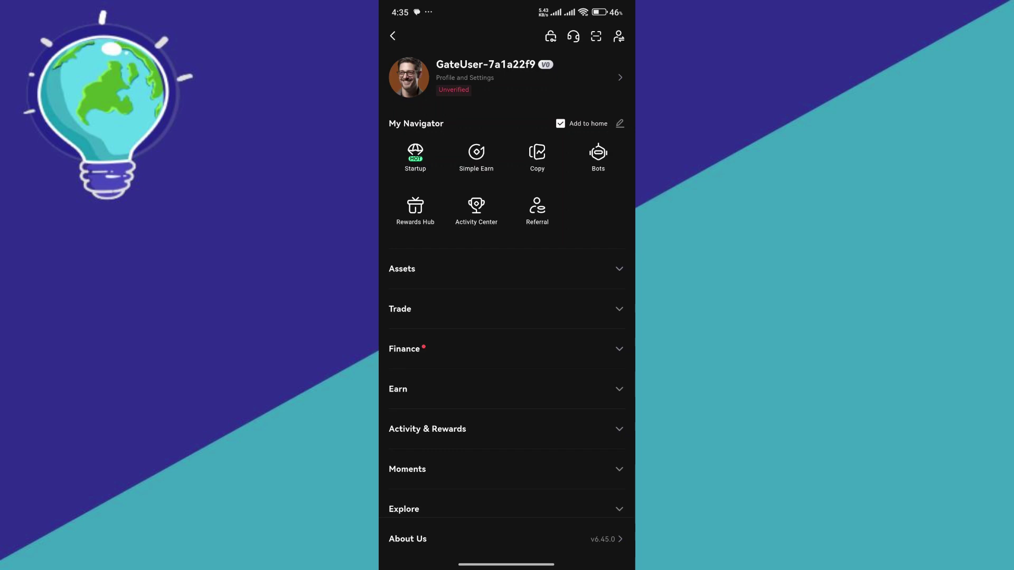
{"action": "left_click", "coordinate": [485, 77]}
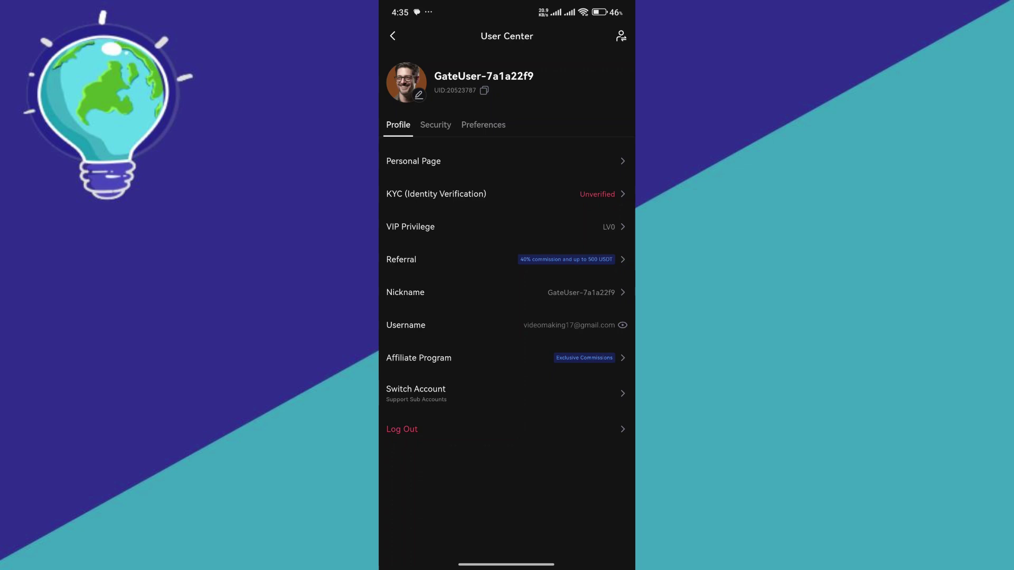
{"action": "left_click", "coordinate": [435, 124]}
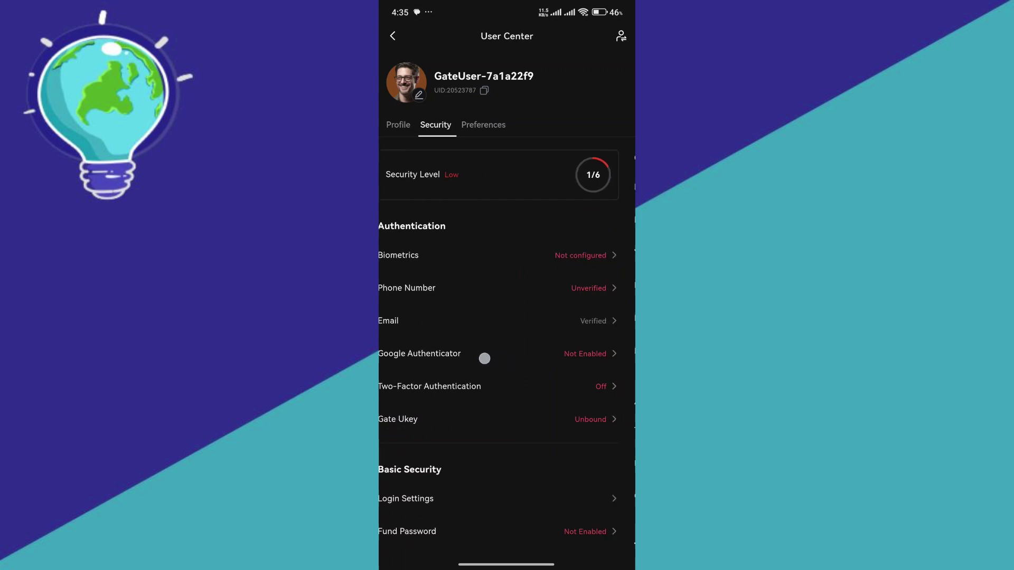
{"action": "left_click", "coordinate": [502, 355]}
- Reopen the Google Authenticator setup and enter account gate.io with the copied time-based key
{"action": "left_click", "coordinate": [392, 36]}
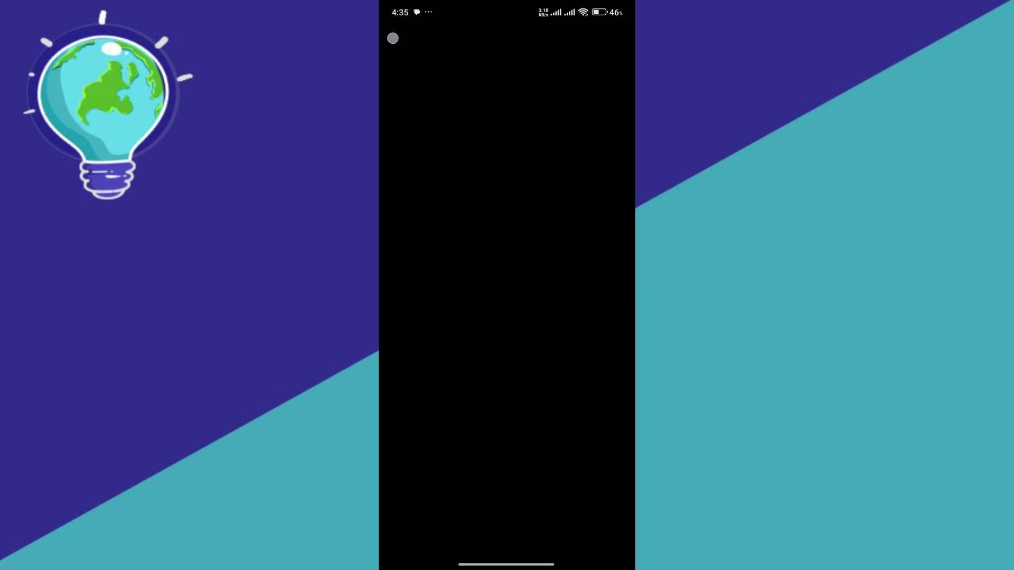
{"action": "left_click", "coordinate": [587, 353]}
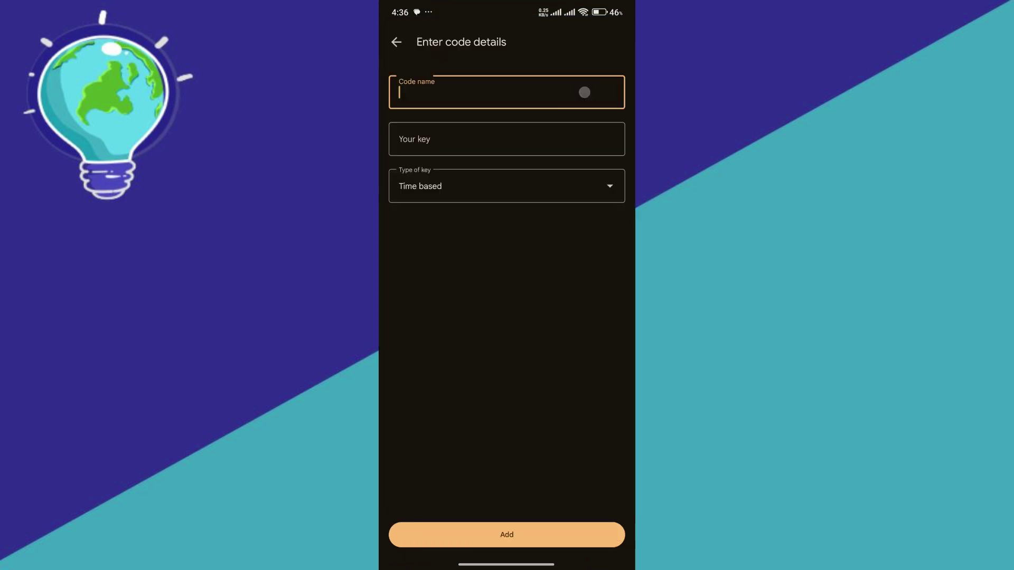
{"action": "type", "text": "gate"}
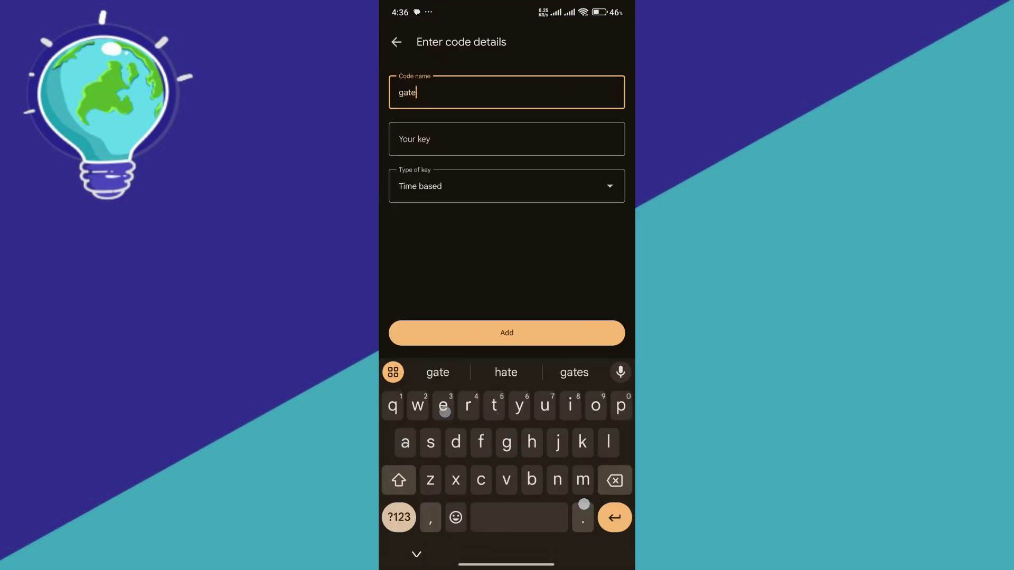
{"action": "type", "text": ".io"}
{"action": "left_click", "coordinate": [508, 139]}
{"action": "left_click", "coordinate": [502, 373]}
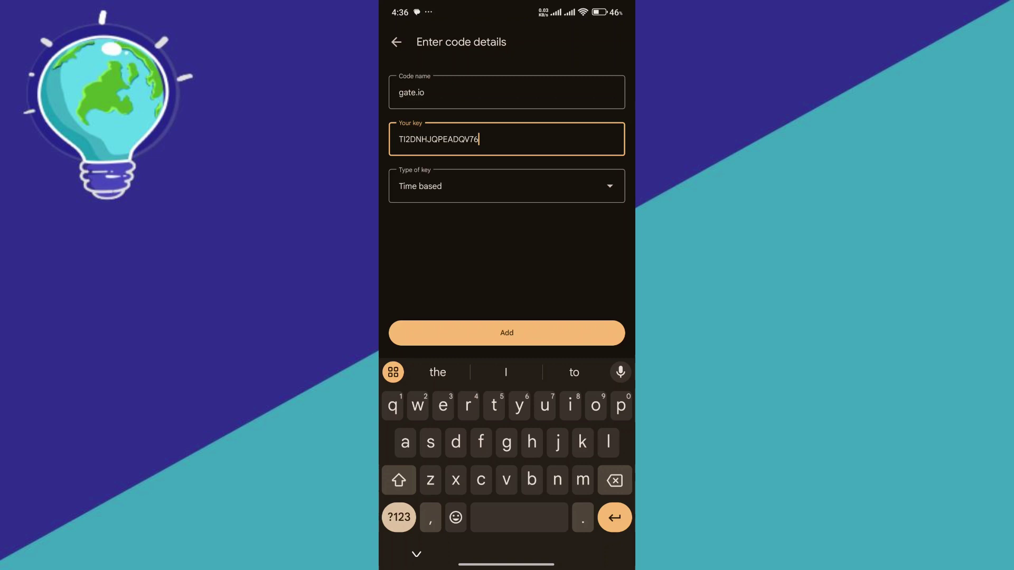